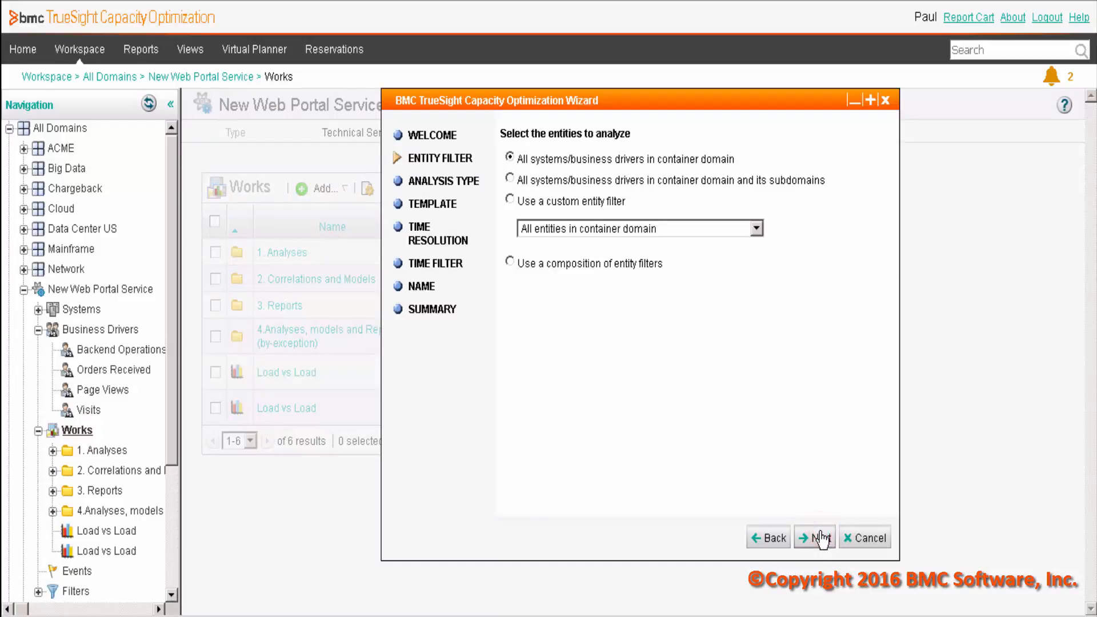
# - Analyze all systems/business drivers in the container domain and choose the Load vs. Load analysis type
pyautogui.click(816, 538)
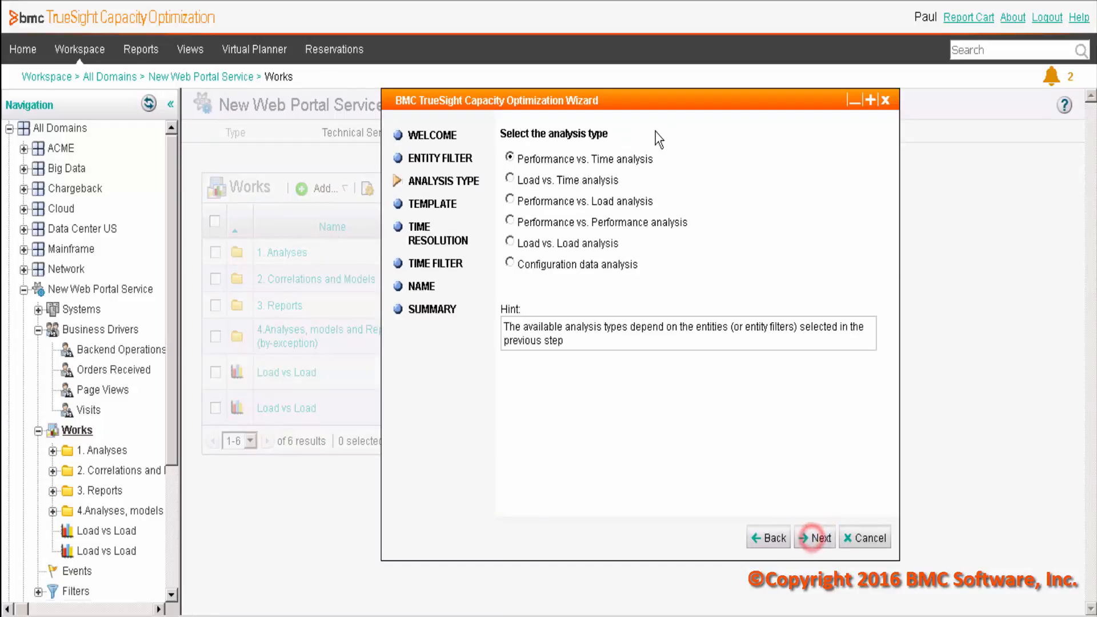
pyautogui.click(509, 243)
pyautogui.click(823, 538)
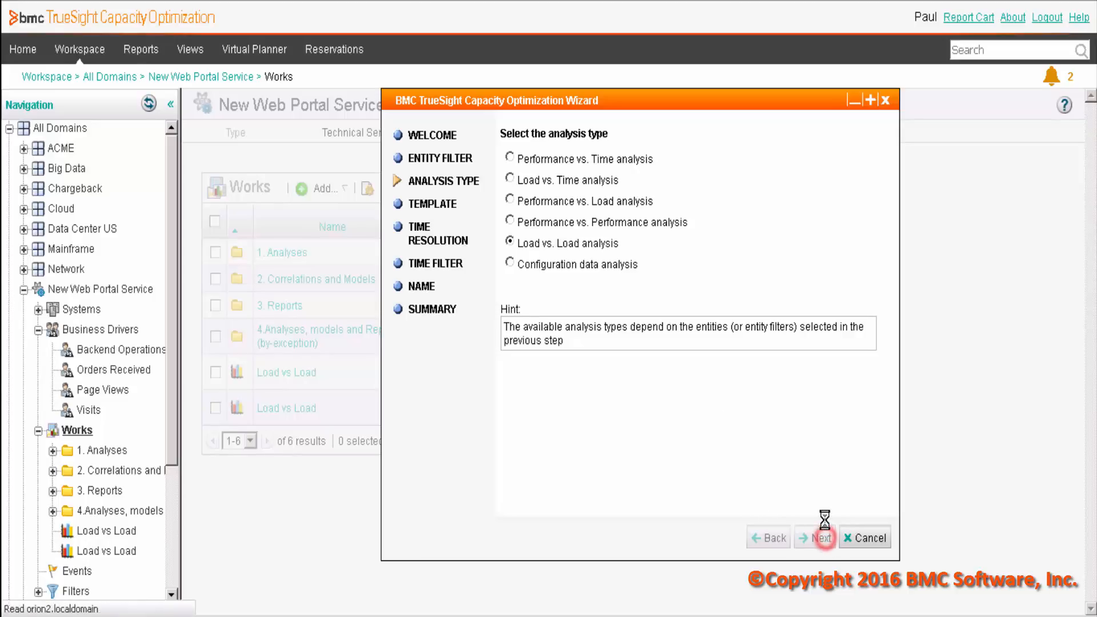
# - Choose the Load vs Load template from the Business Driver template group for the analysis
pyautogui.click(585, 187)
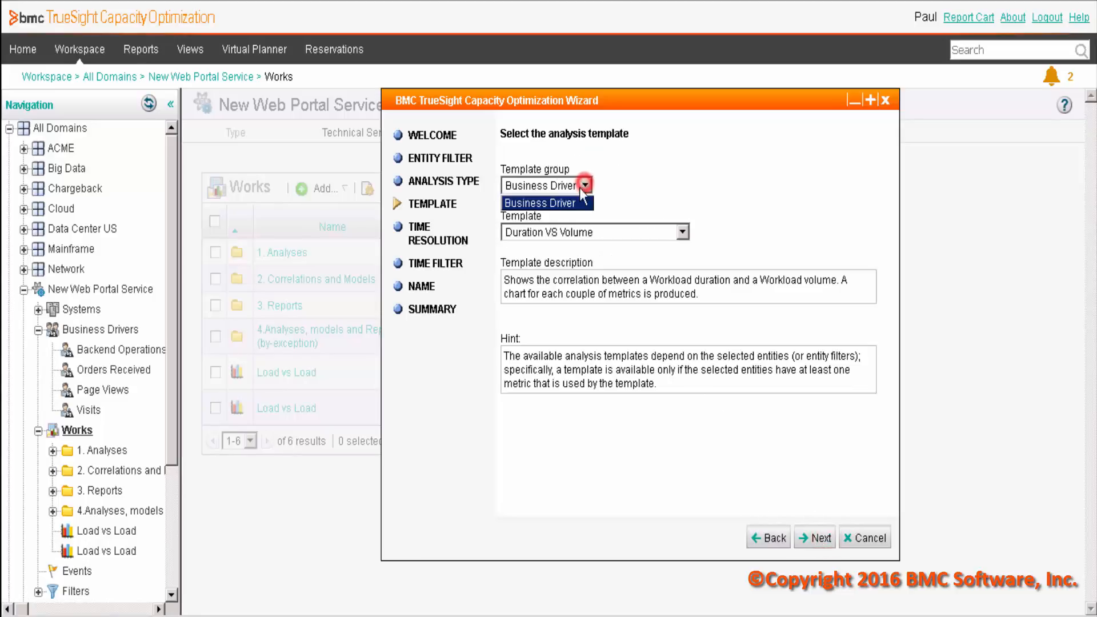
pyautogui.click(553, 205)
pyautogui.click(667, 231)
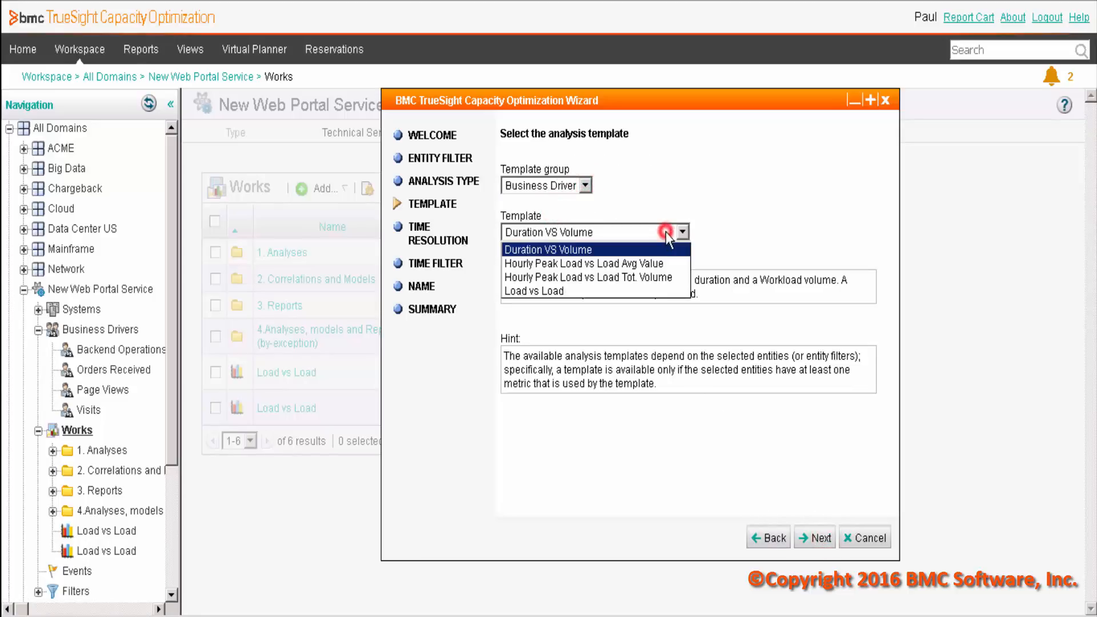
pyautogui.click(553, 291)
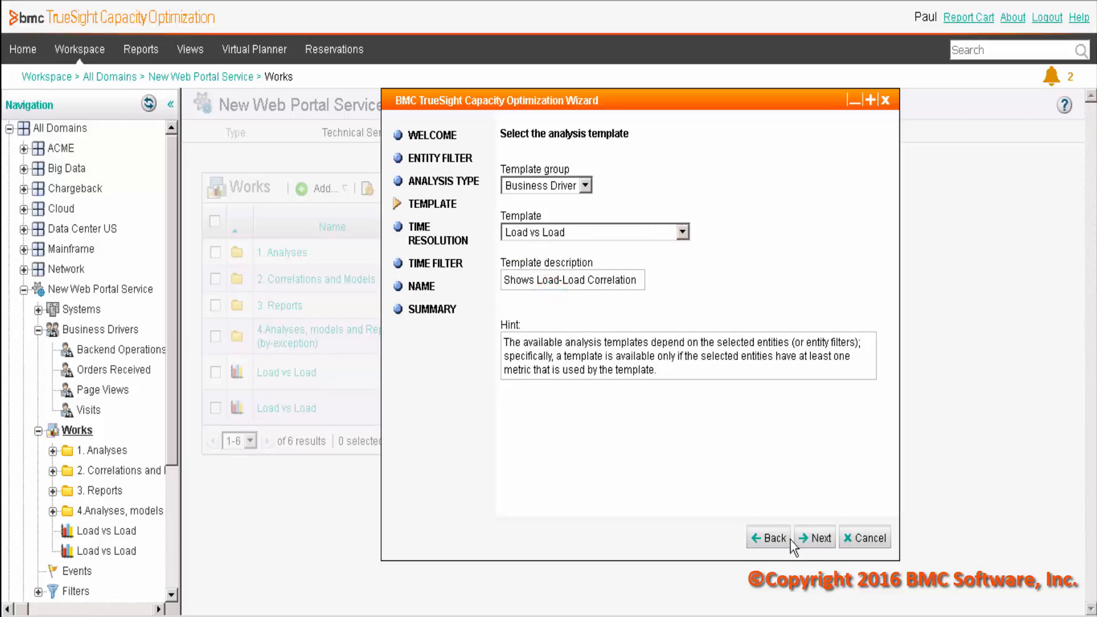
pyautogui.click(814, 538)
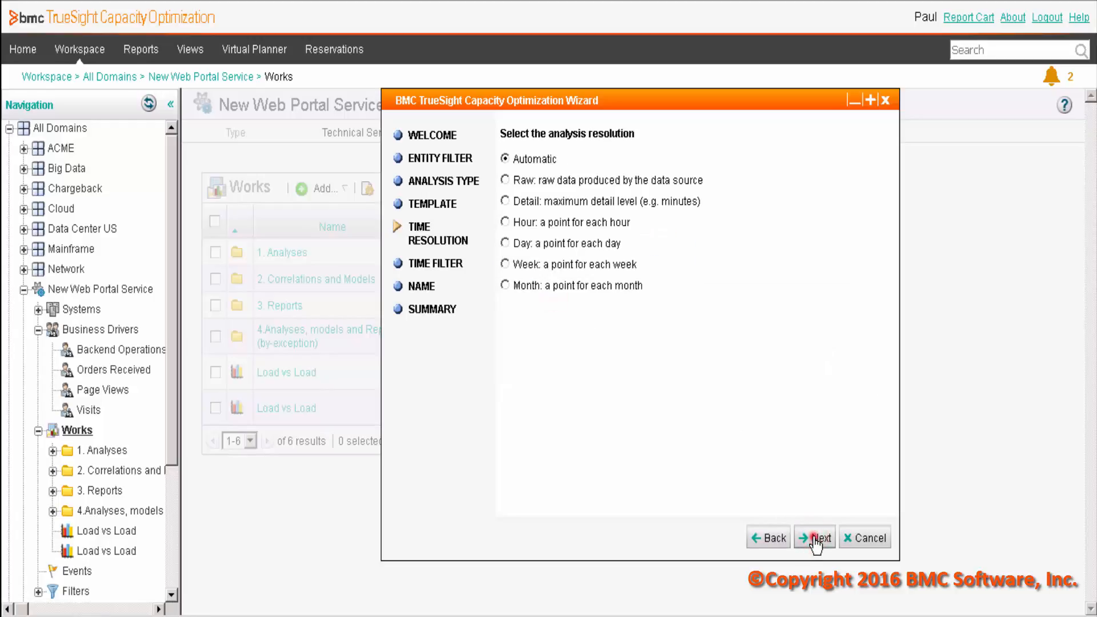
# - Complete the analysis wizard with Automatic resolution and the existing time filter 04. Web portal May - NEW
pyautogui.click(815, 540)
pyautogui.click(697, 192)
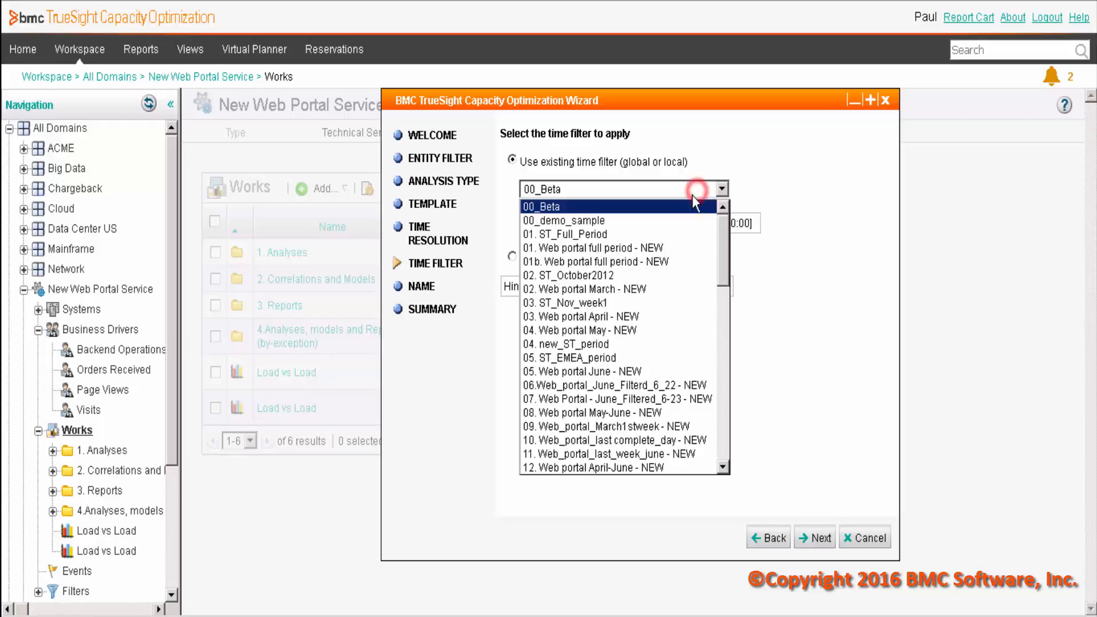
pyautogui.click(625, 332)
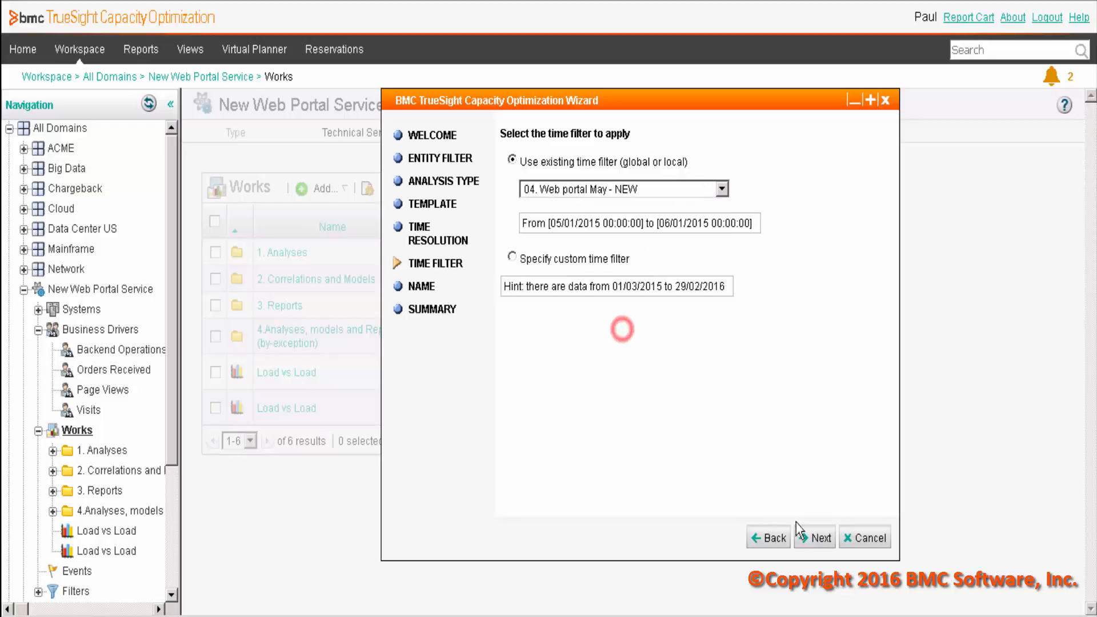
pyautogui.click(830, 538)
pyautogui.click(814, 540)
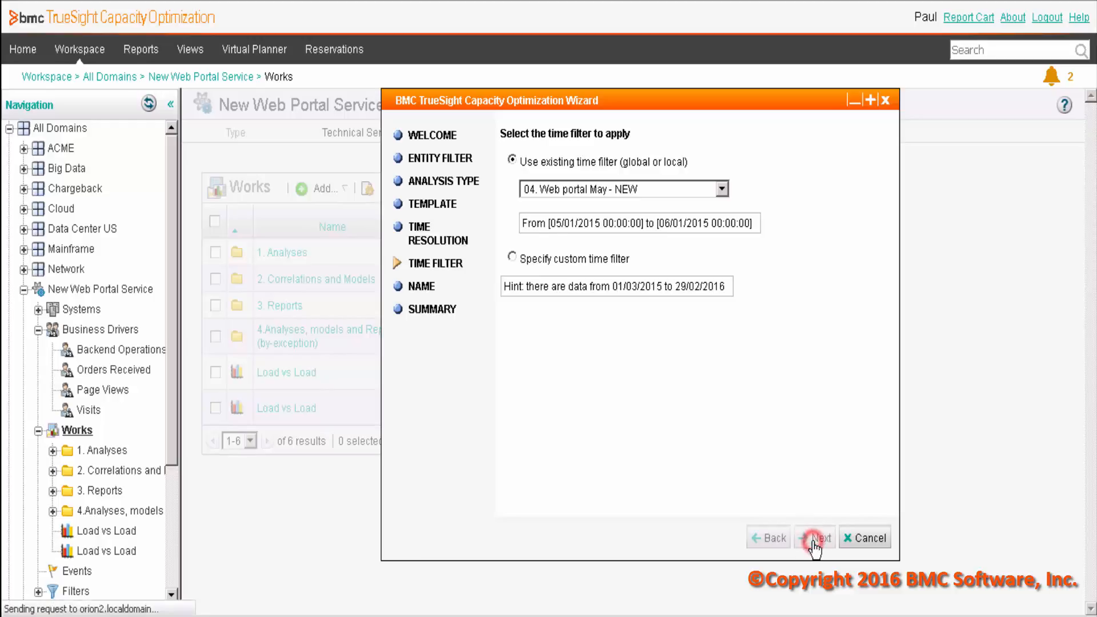
pyautogui.click(814, 538)
pyautogui.click(814, 538)
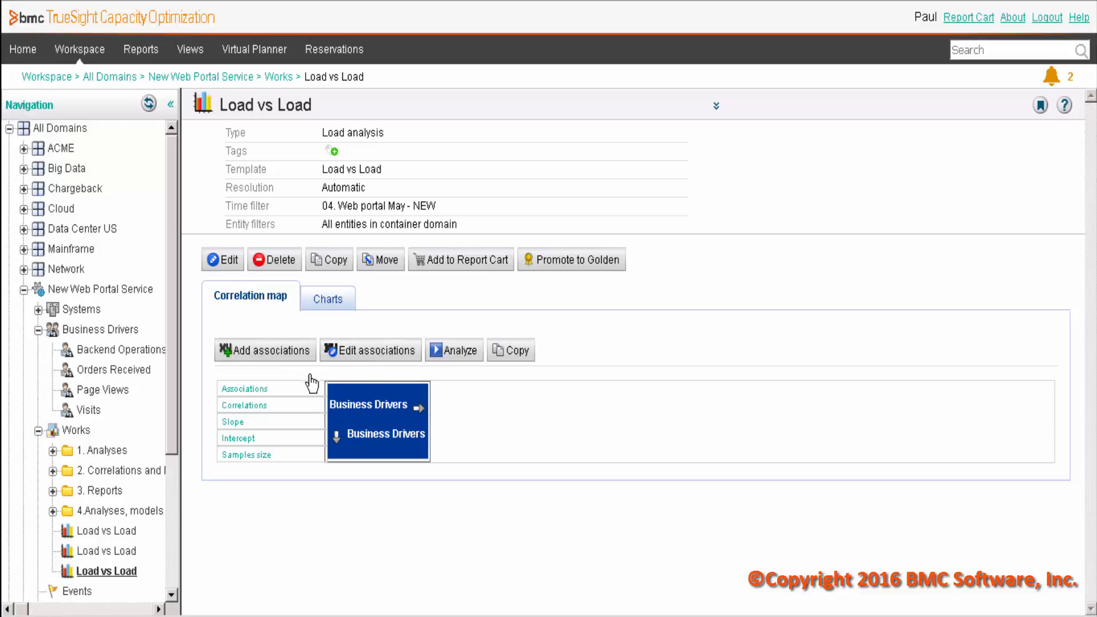
# - Add an association to the correlation map with Backend Operations Total Events as the business driver on both axes
pyautogui.click(289, 350)
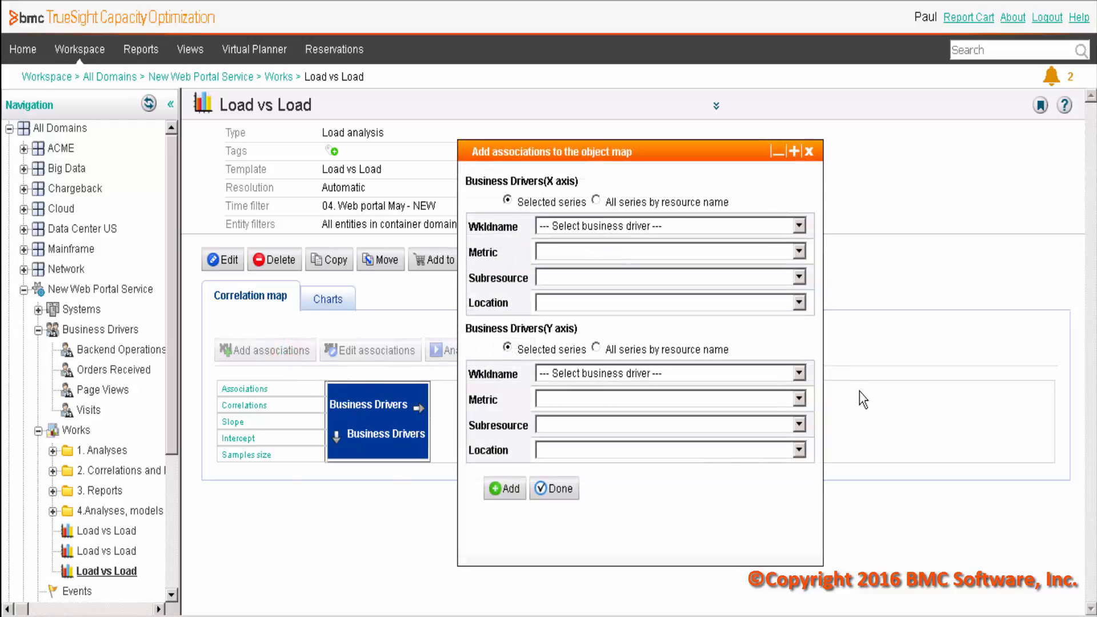
pyautogui.click(558, 232)
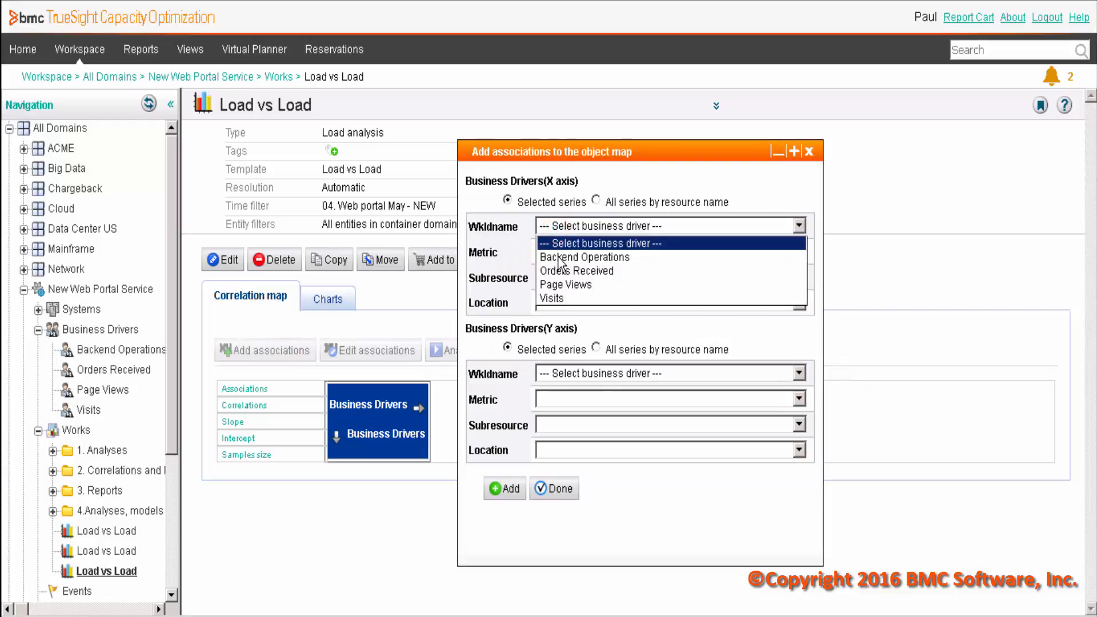
pyautogui.click(558, 256)
pyautogui.click(559, 374)
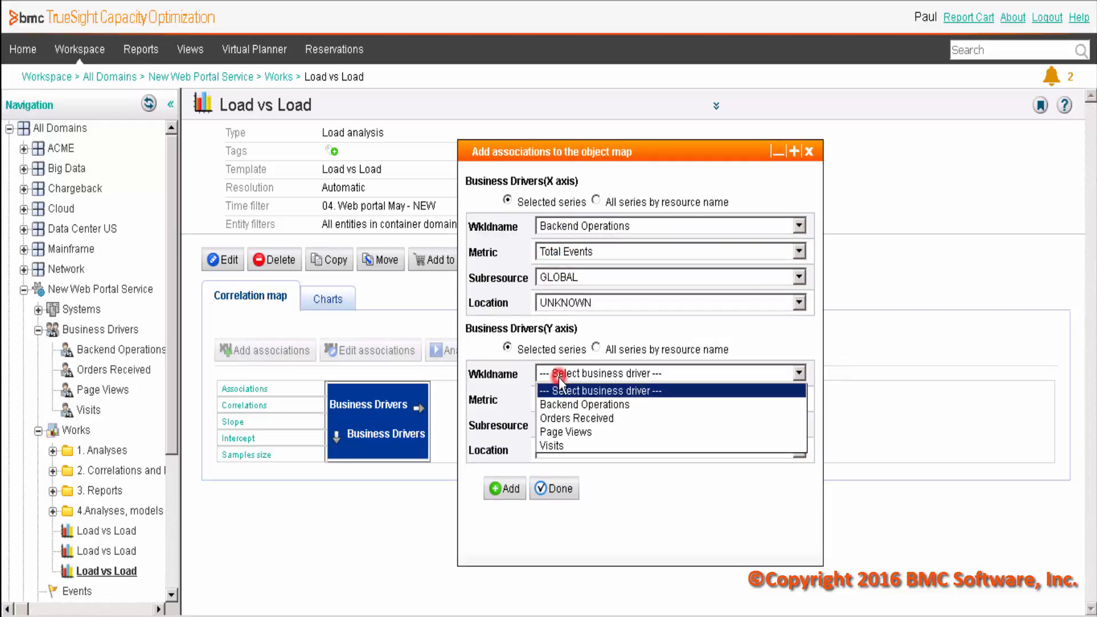
pyautogui.click(558, 405)
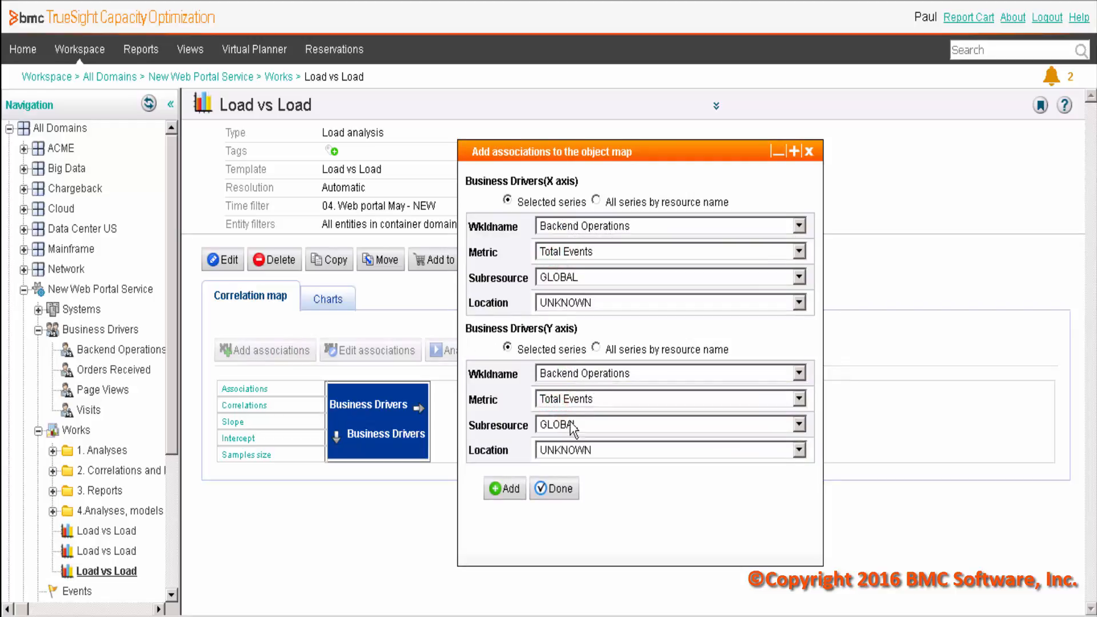
pyautogui.click(505, 490)
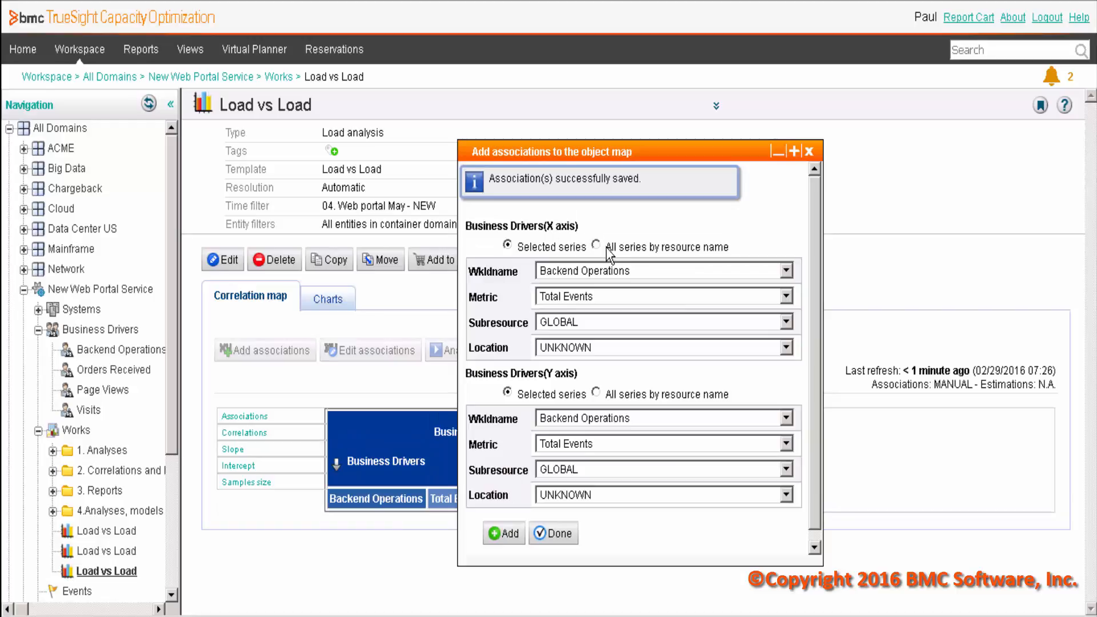
# - Associate Total Events for all series by resource name on the X axis with Orders Received on the Y axis
pyautogui.click(597, 246)
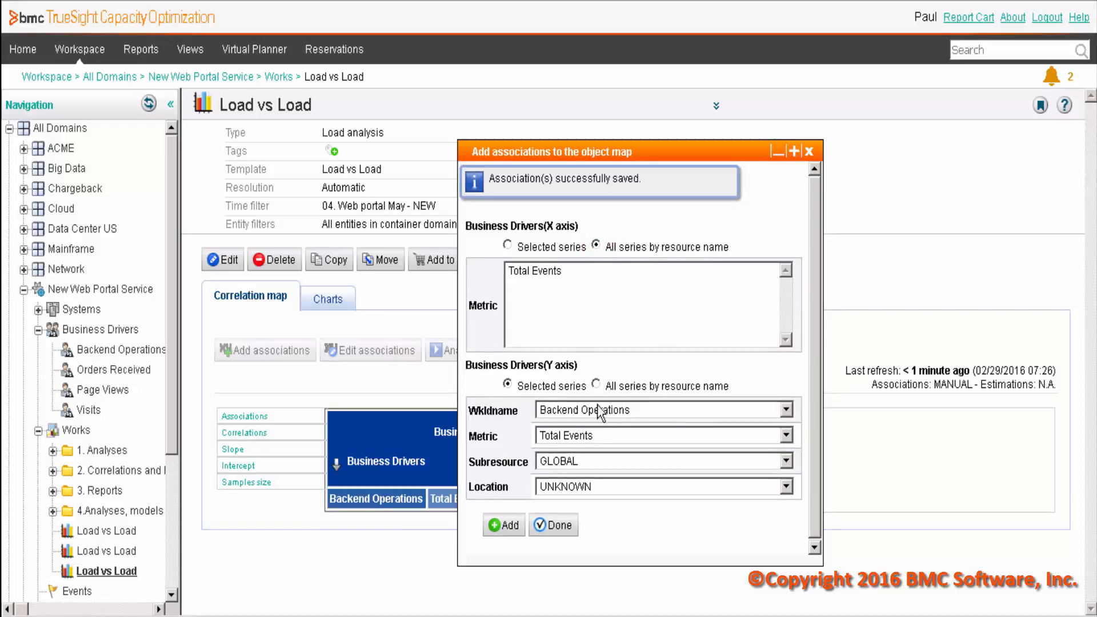
pyautogui.click(523, 273)
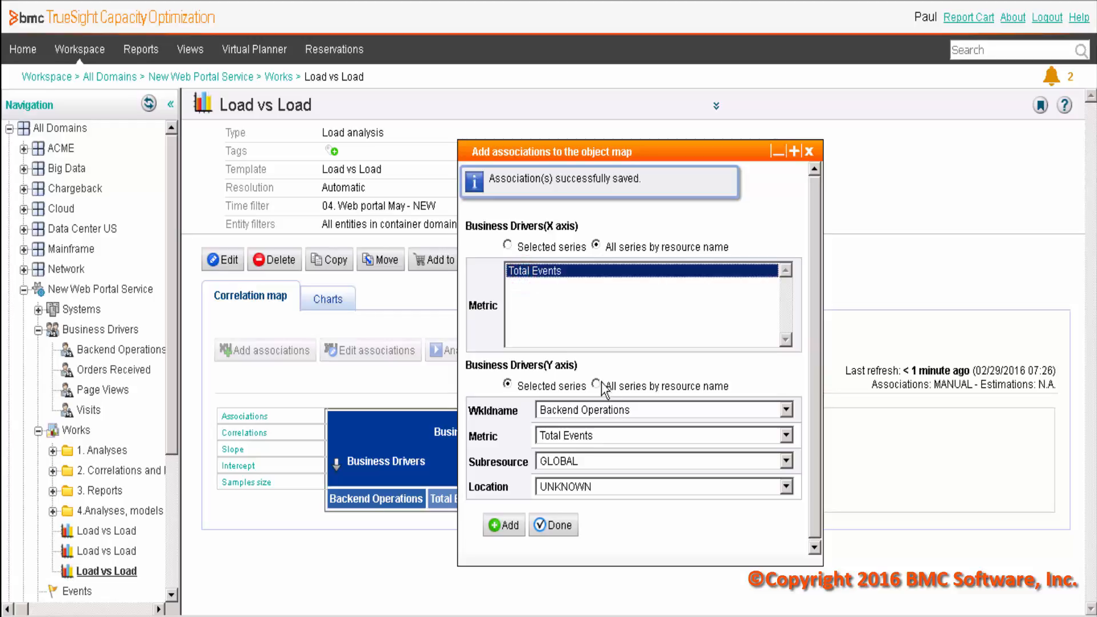
pyautogui.click(574, 410)
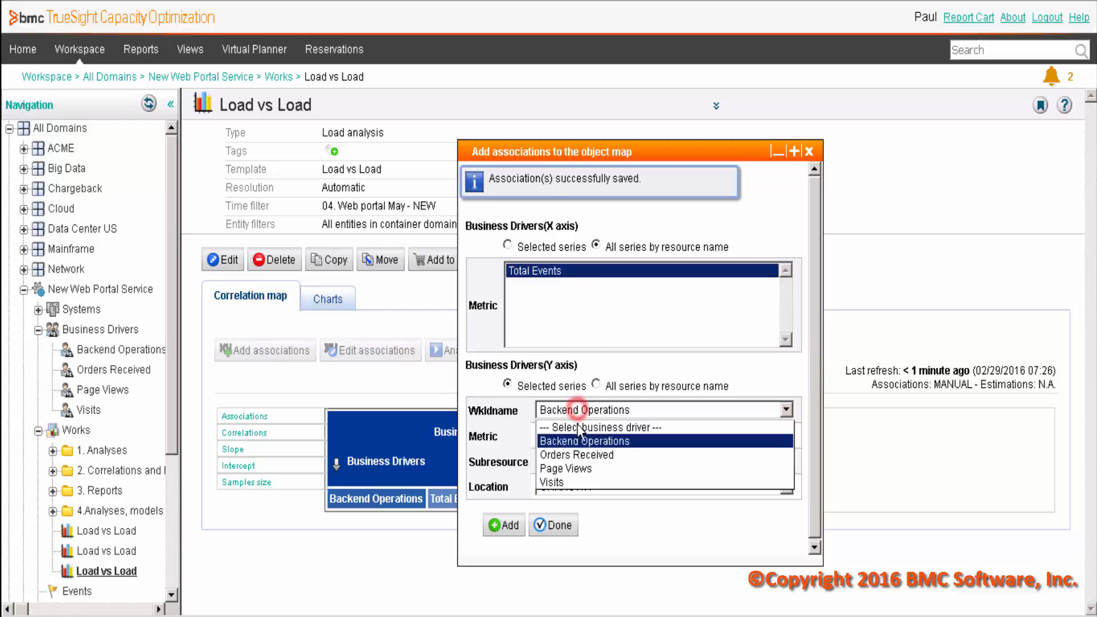
pyautogui.click(569, 452)
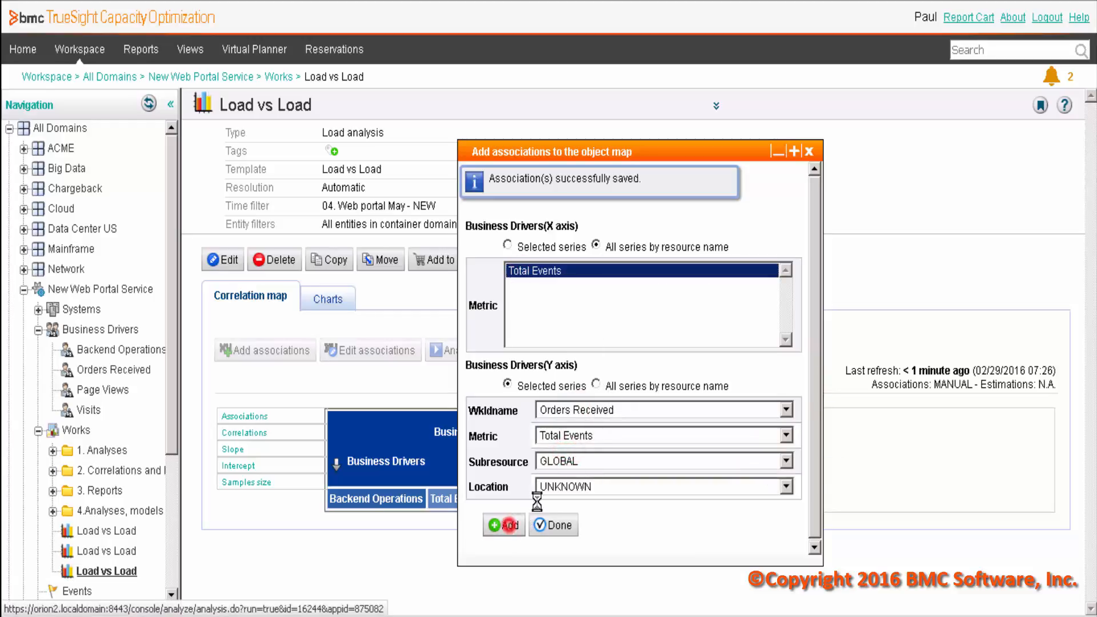
pyautogui.click(503, 524)
# - Add associations of the same X-axis series with Page Views and with Visits on the Y axis, and finish adding
pyautogui.click(560, 413)
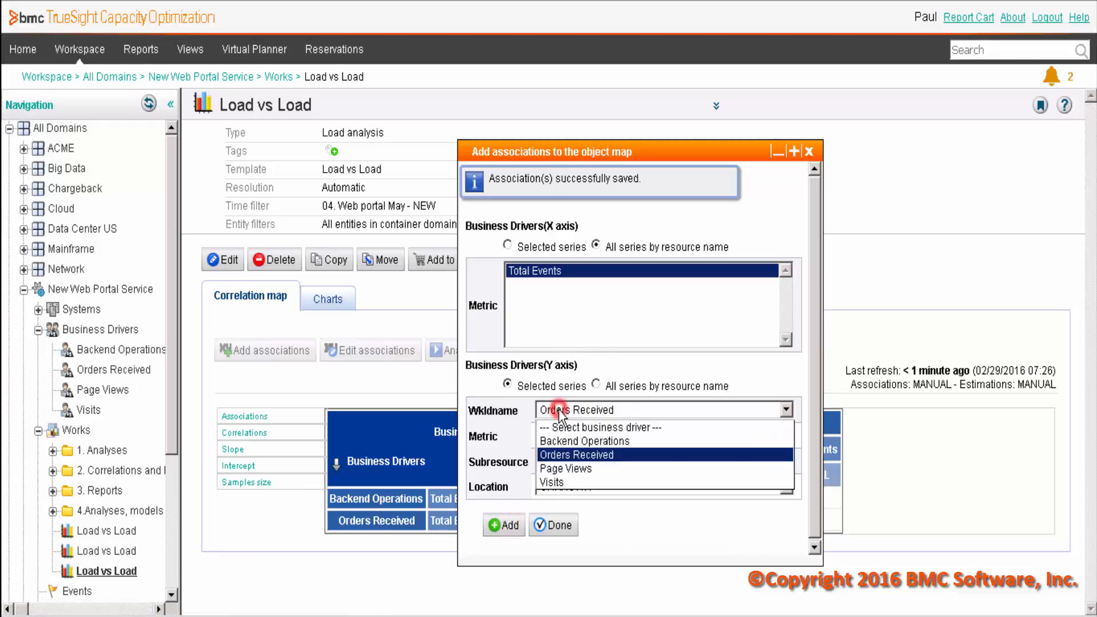
pyautogui.click(563, 467)
pyautogui.click(503, 525)
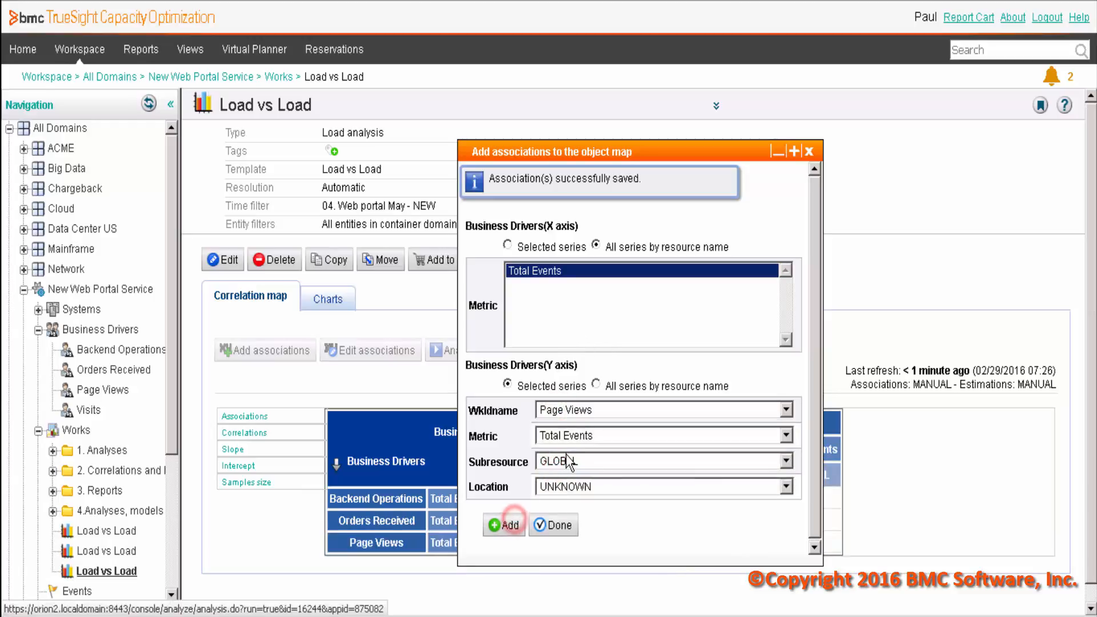
pyautogui.click(565, 410)
pyautogui.click(569, 481)
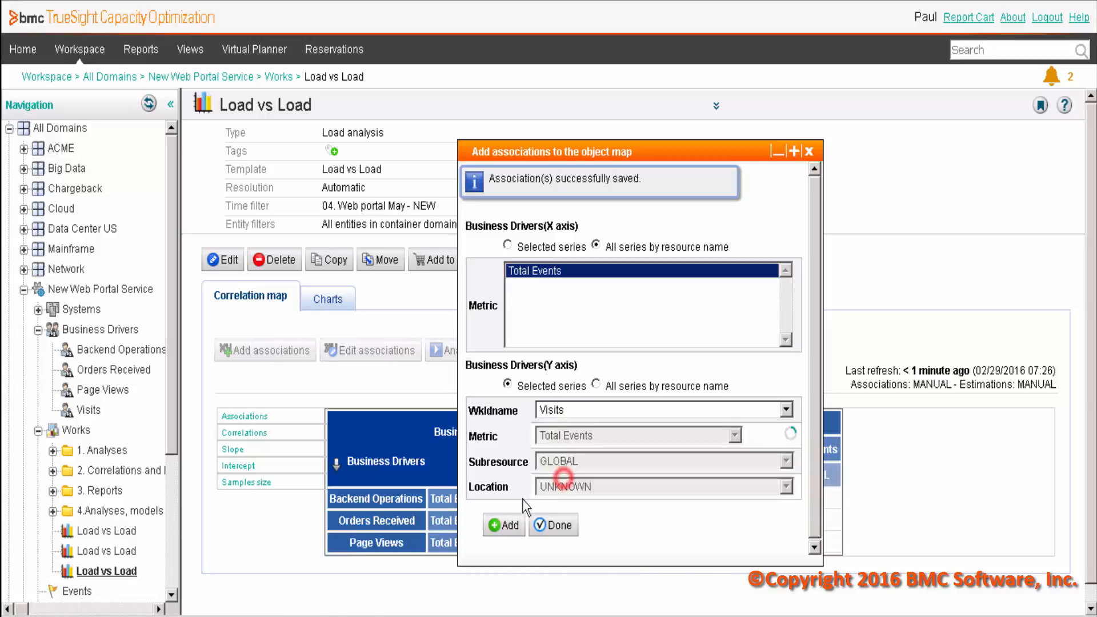
pyautogui.click(502, 524)
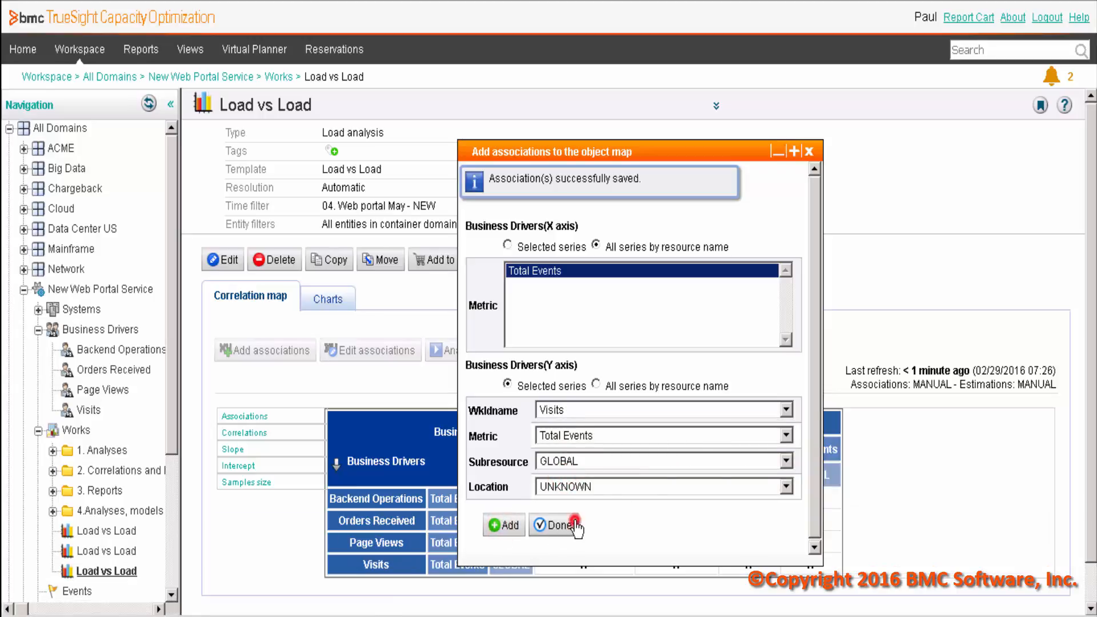
pyautogui.click(566, 525)
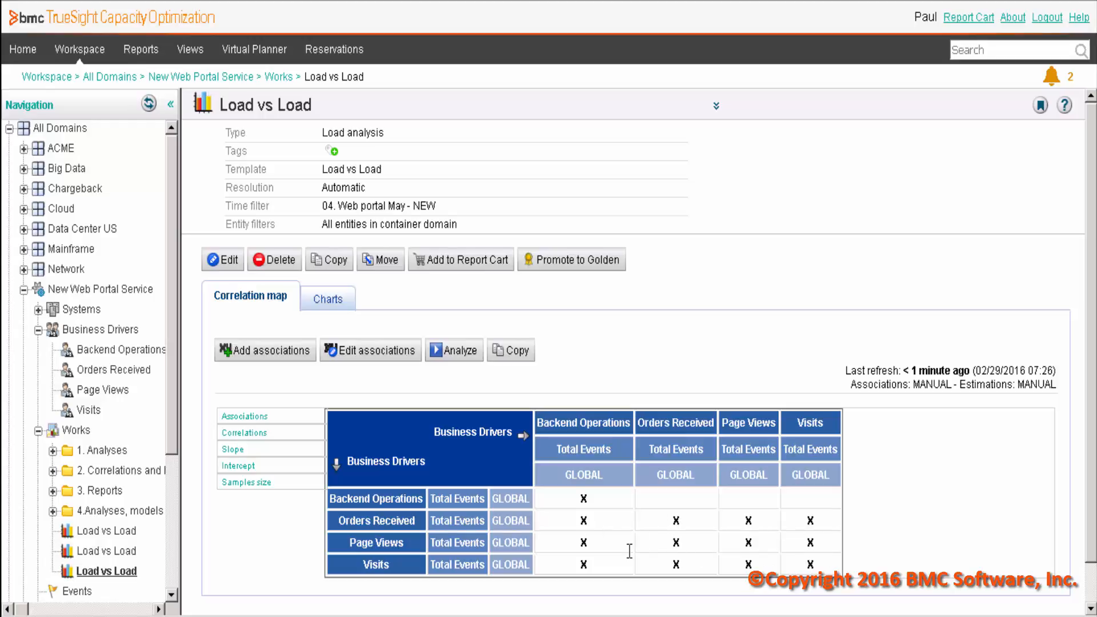
# - Associate the Backend Operations row with Orders Received, Page Views and Visits, remove every driver's association with itself, and save the map
pyautogui.click(373, 354)
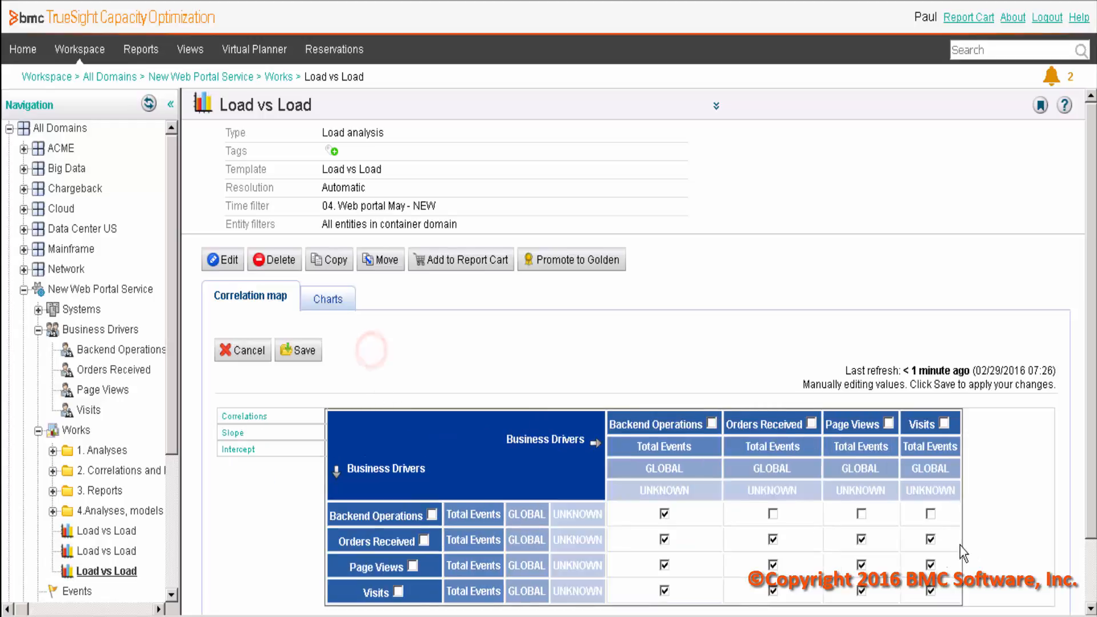
pyautogui.click(771, 512)
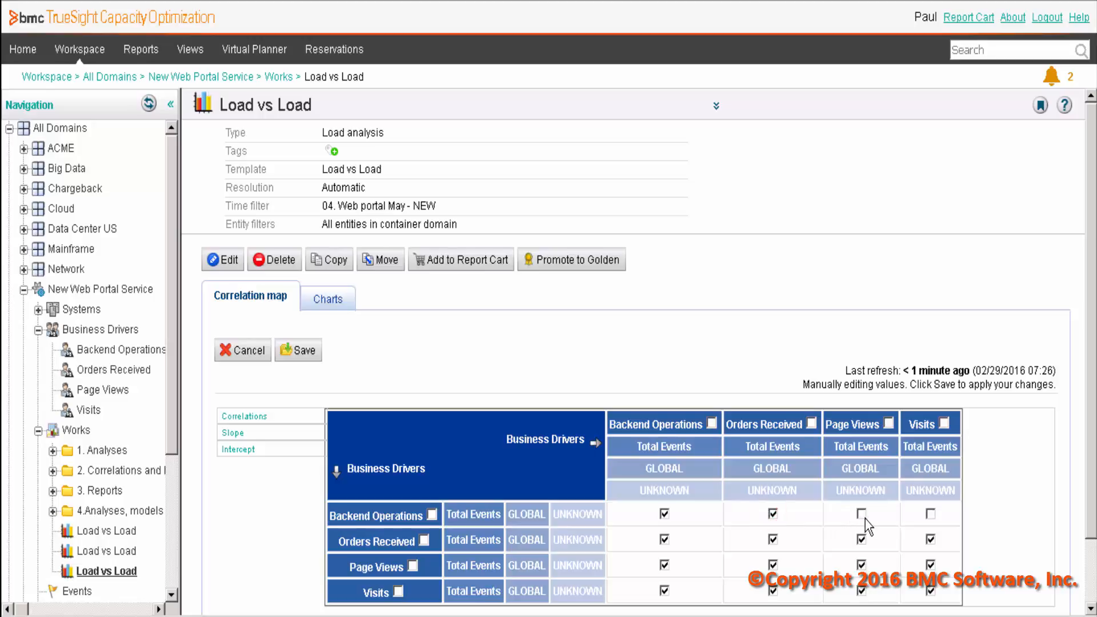
pyautogui.click(861, 513)
pyautogui.click(932, 512)
pyautogui.click(664, 514)
pyautogui.click(772, 540)
pyautogui.click(861, 565)
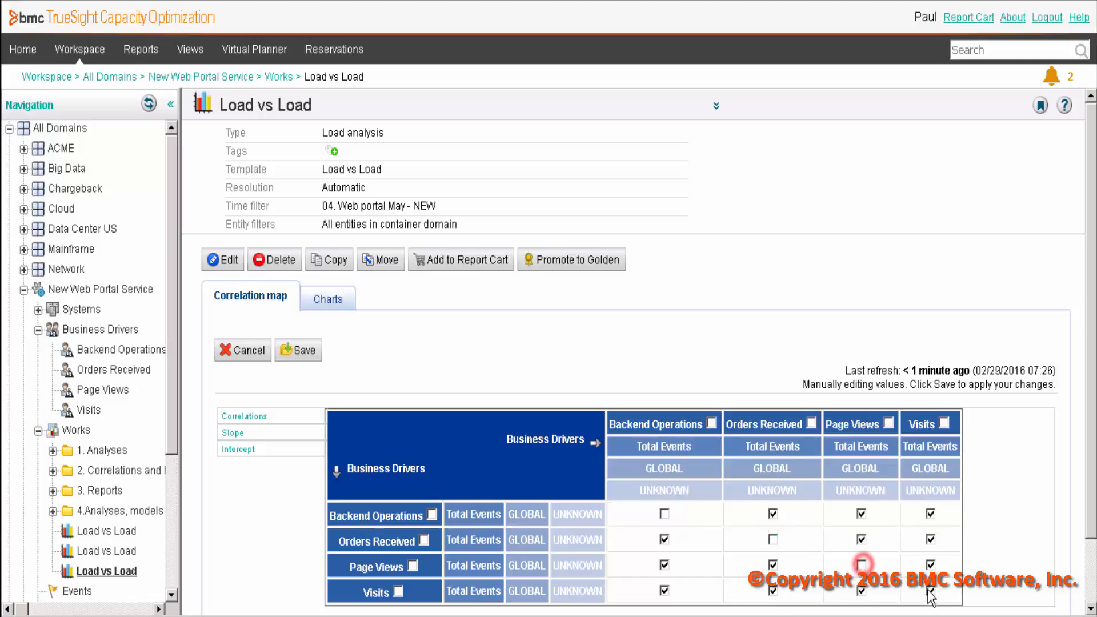
pyautogui.click(930, 591)
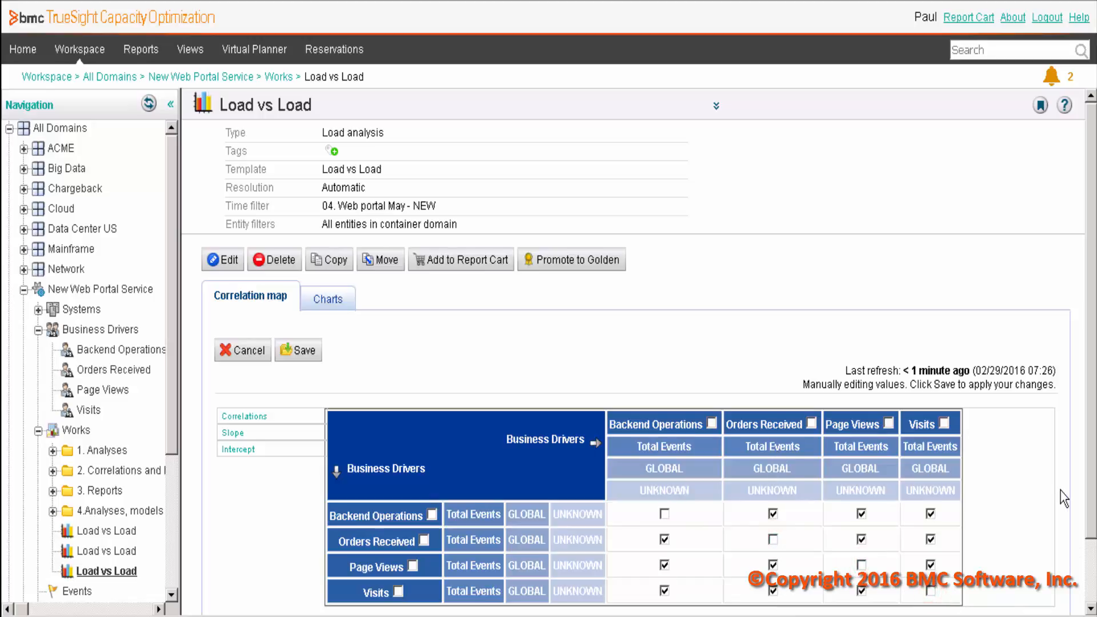
pyautogui.click(304, 350)
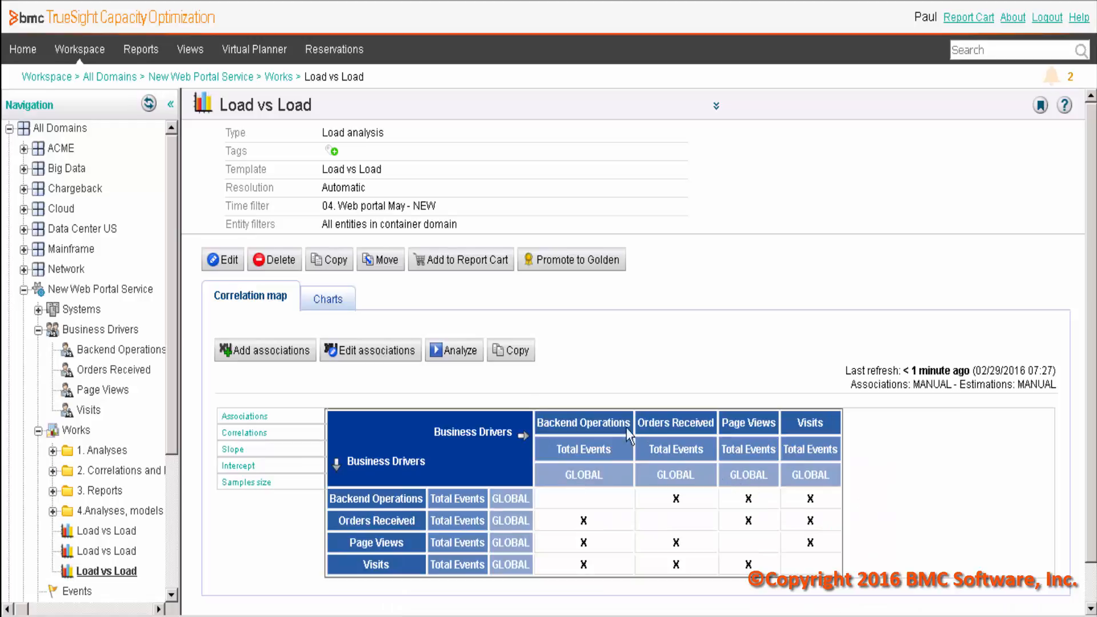
# - Analyze the correlations in the map and open the hourly chart of Page Views versus Visits Total Events
pyautogui.click(457, 350)
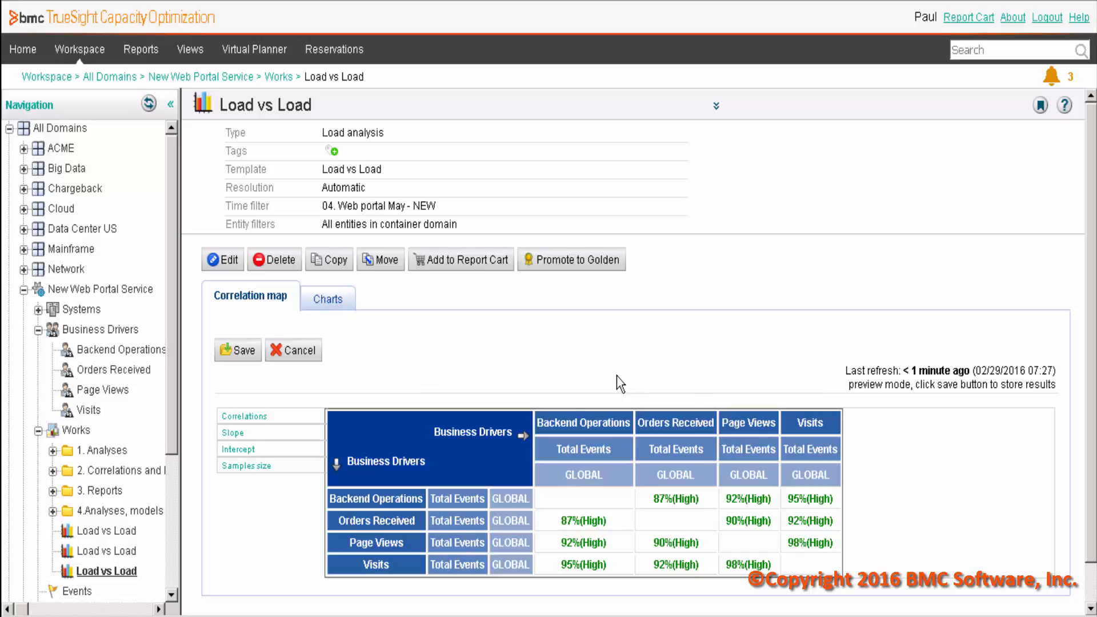
pyautogui.click(338, 297)
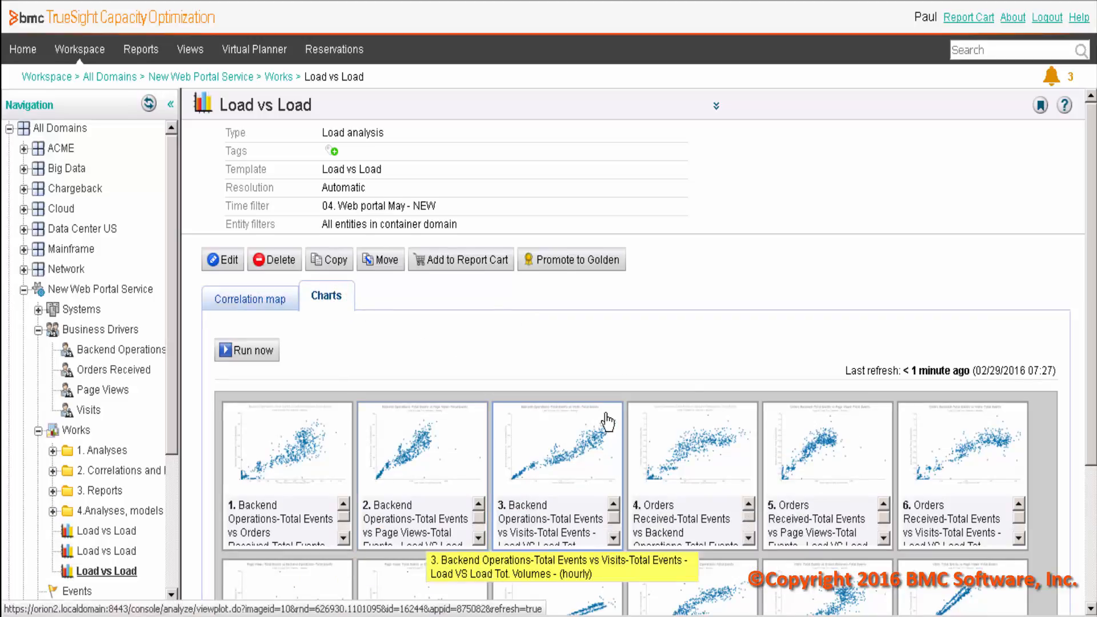
pyautogui.scroll(-3, 607, 421)
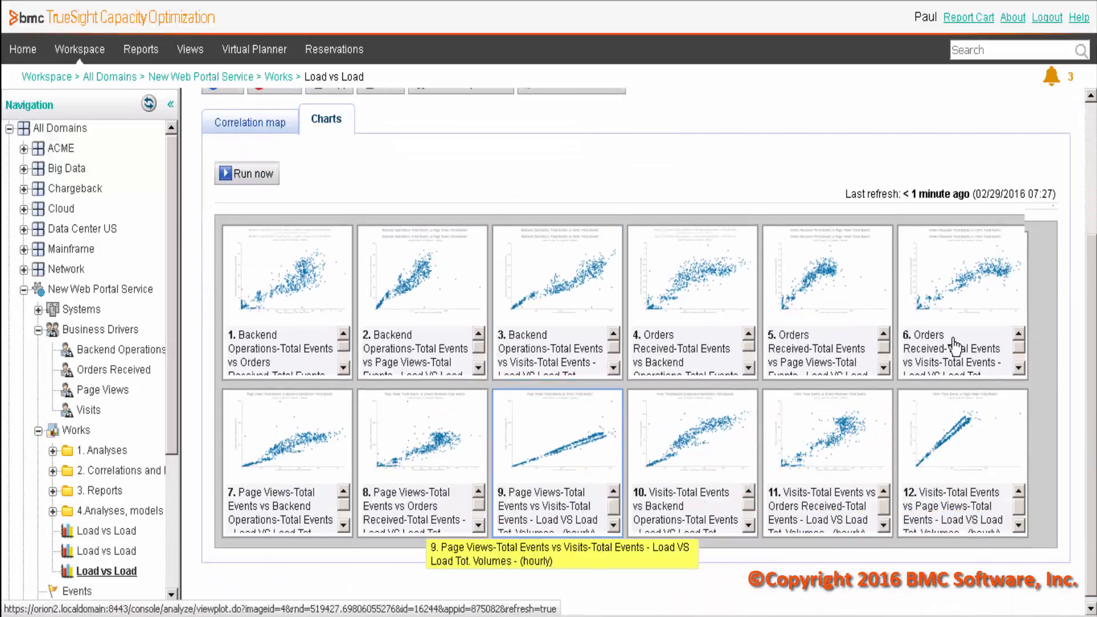
pyautogui.click(536, 444)
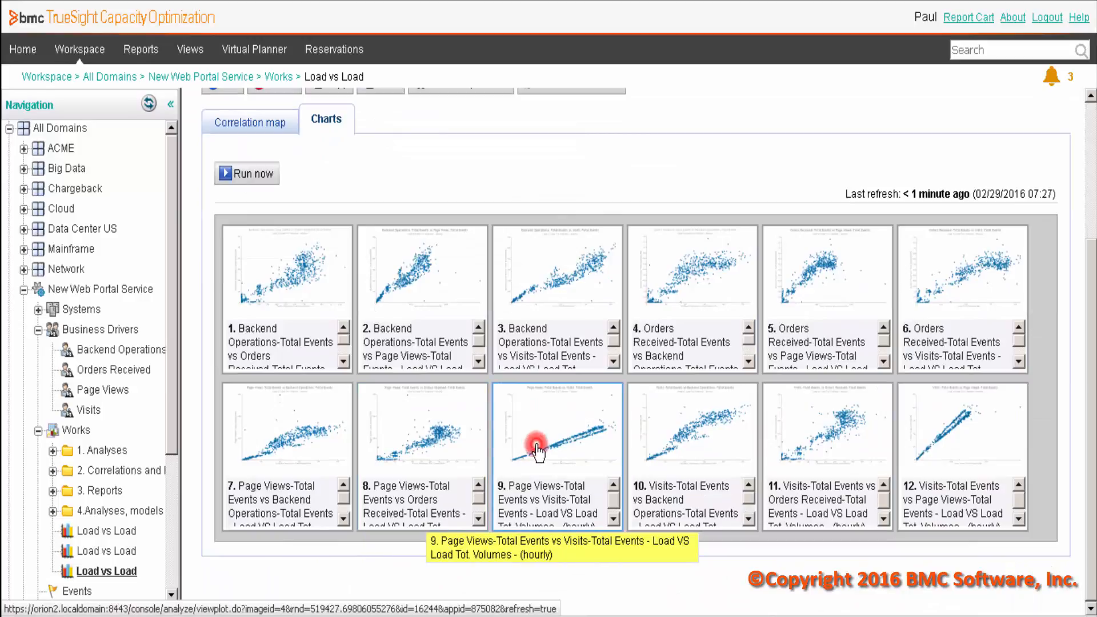
pyautogui.scroll(-3, 517, 451)
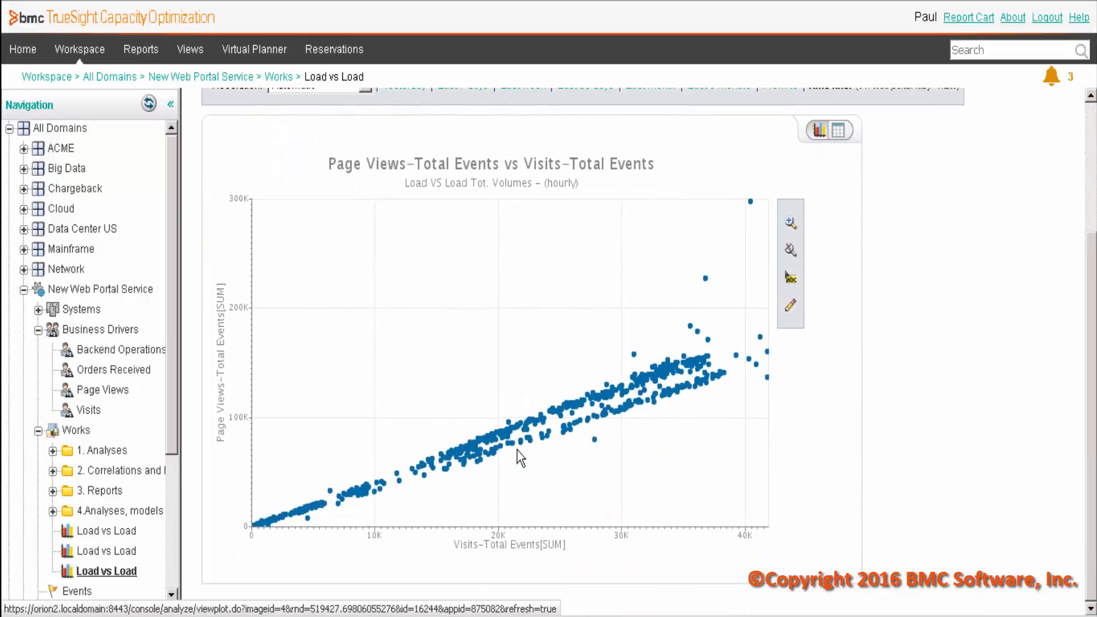
pyautogui.scroll(3, 517, 451)
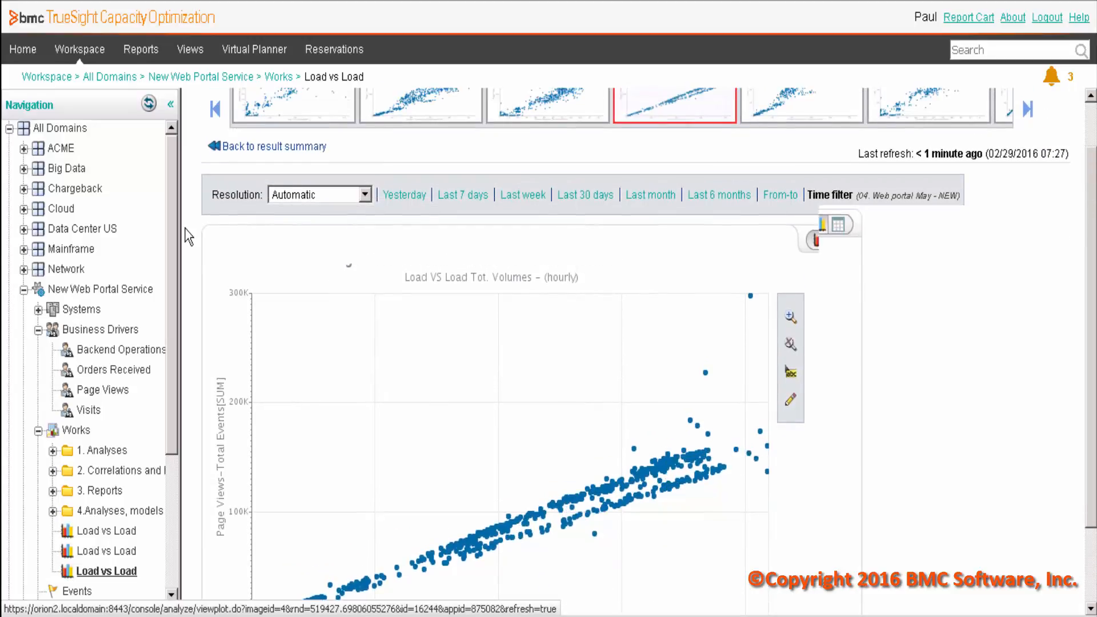
# - Return to the result summary, edit the analysis to use a non-robust linear regression trendline, and save it
pyautogui.click(273, 205)
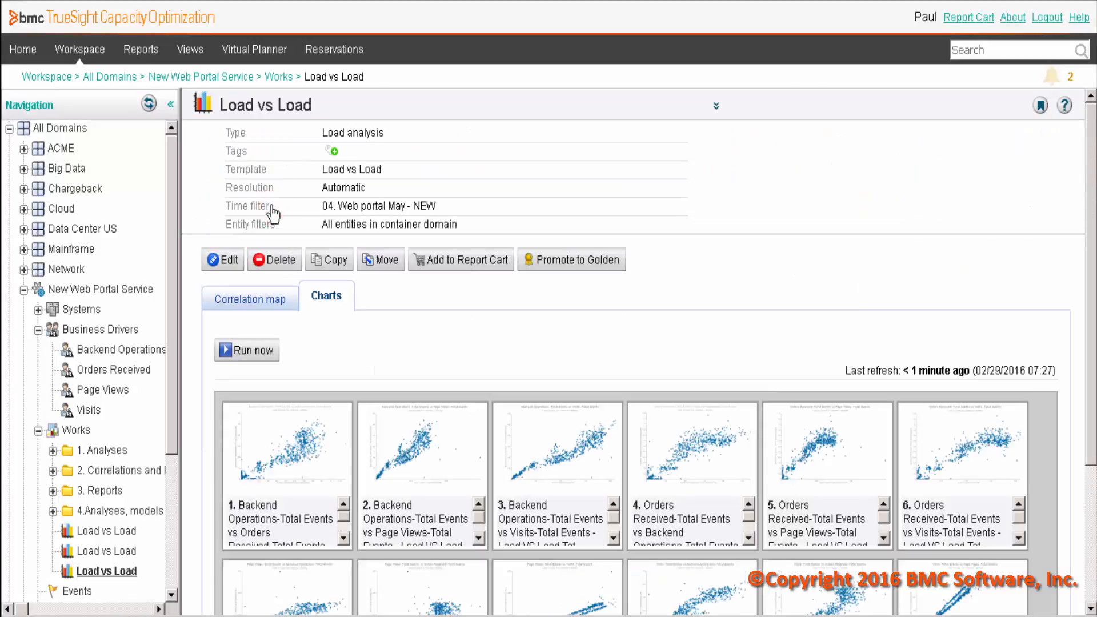
pyautogui.click(225, 260)
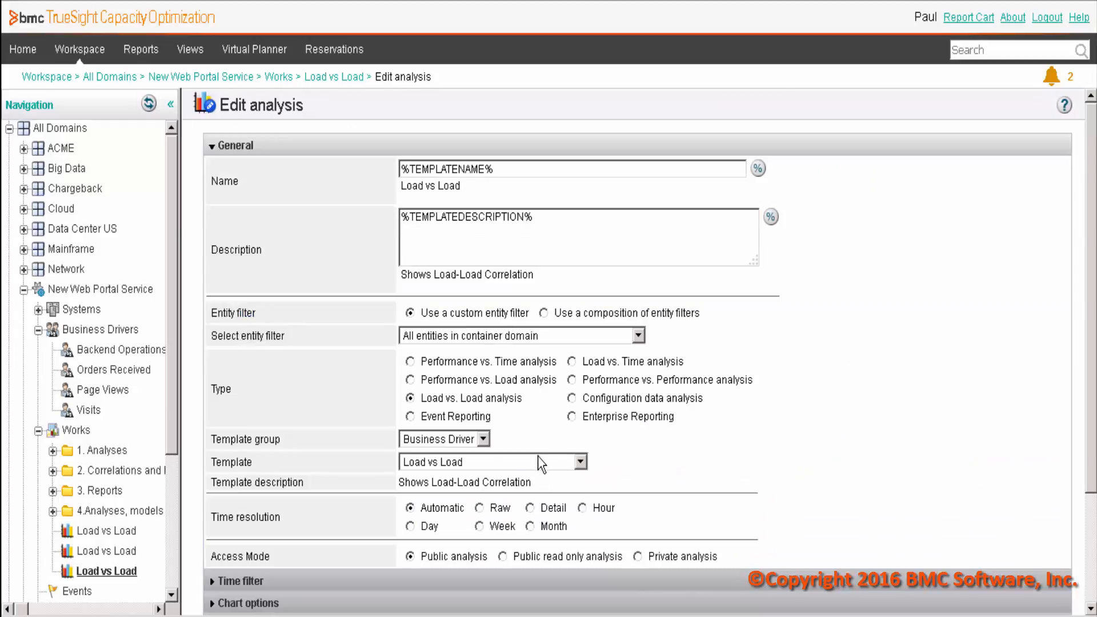
pyautogui.scroll(-3, 555, 440)
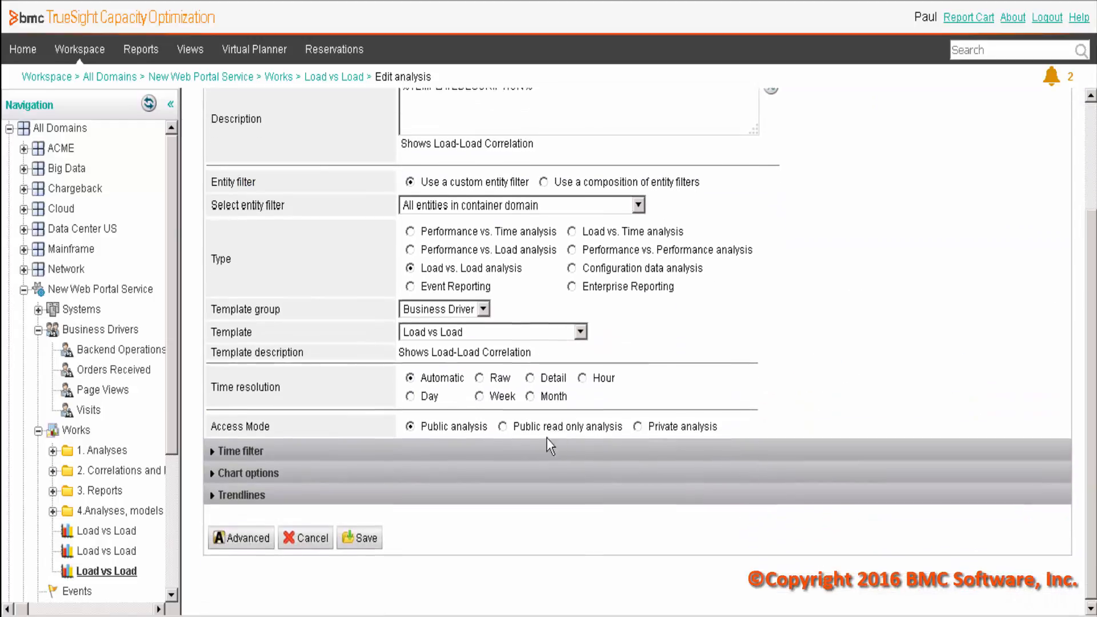
pyautogui.click(250, 496)
pyautogui.scroll(-3, 535, 495)
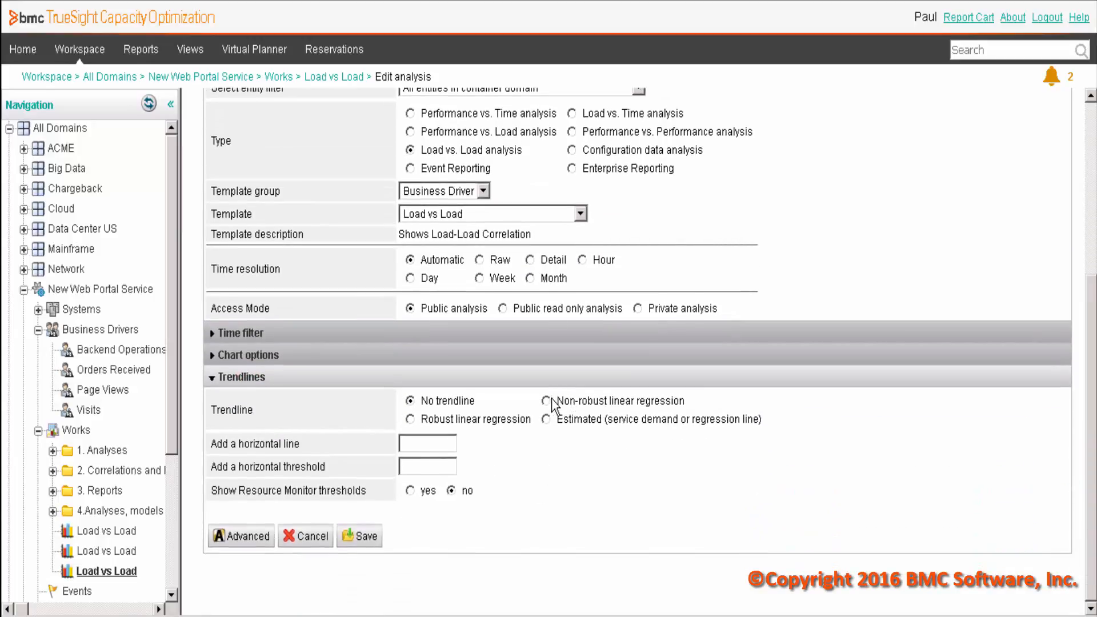
pyautogui.click(549, 401)
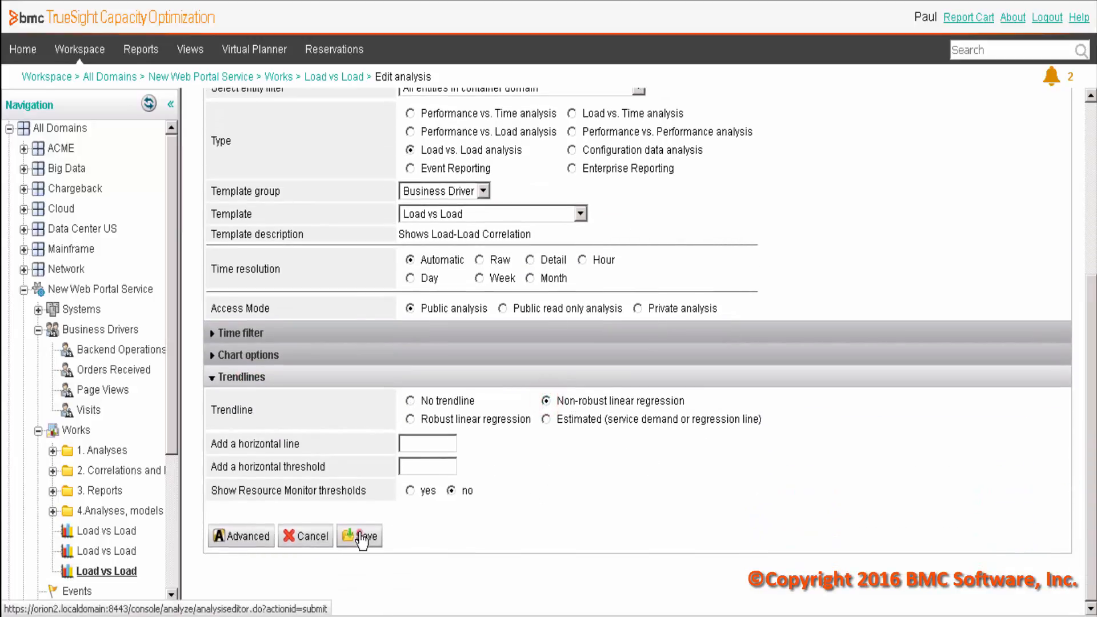
pyautogui.click(361, 537)
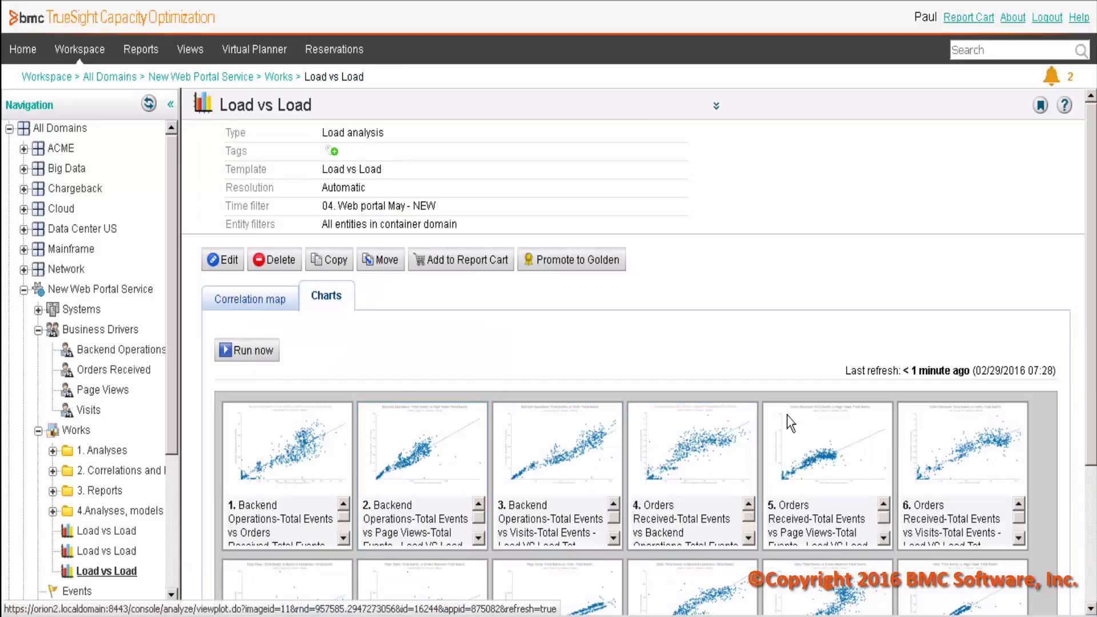
# - Open the Orders Received versus Backend Operations Total Events chart and examine its regression line
pyautogui.click(693, 447)
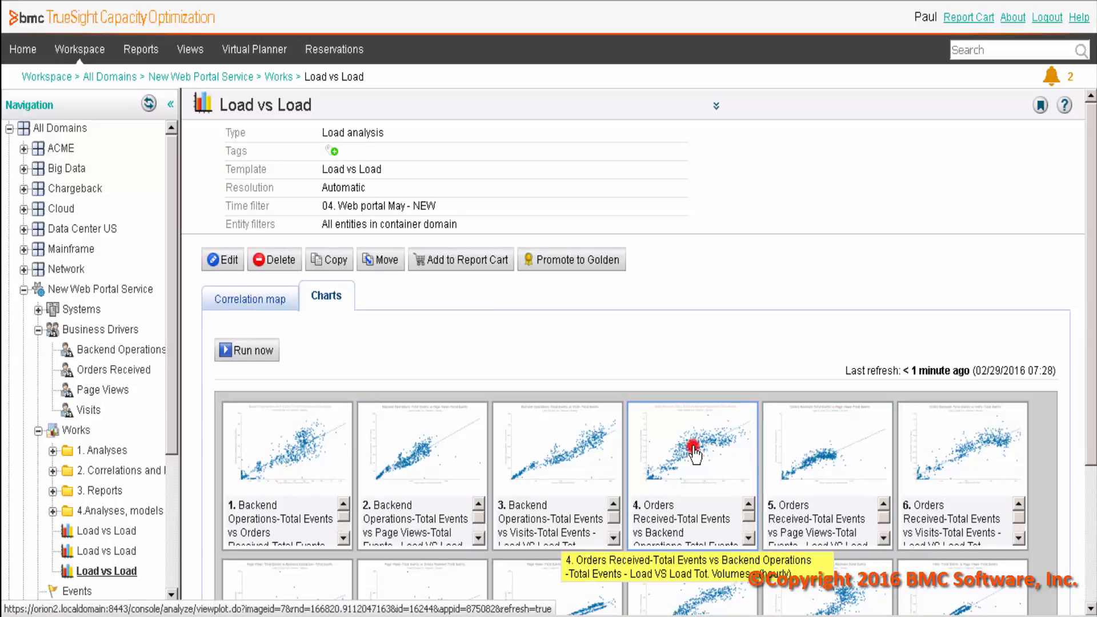
pyautogui.scroll(-2, 270, 615)
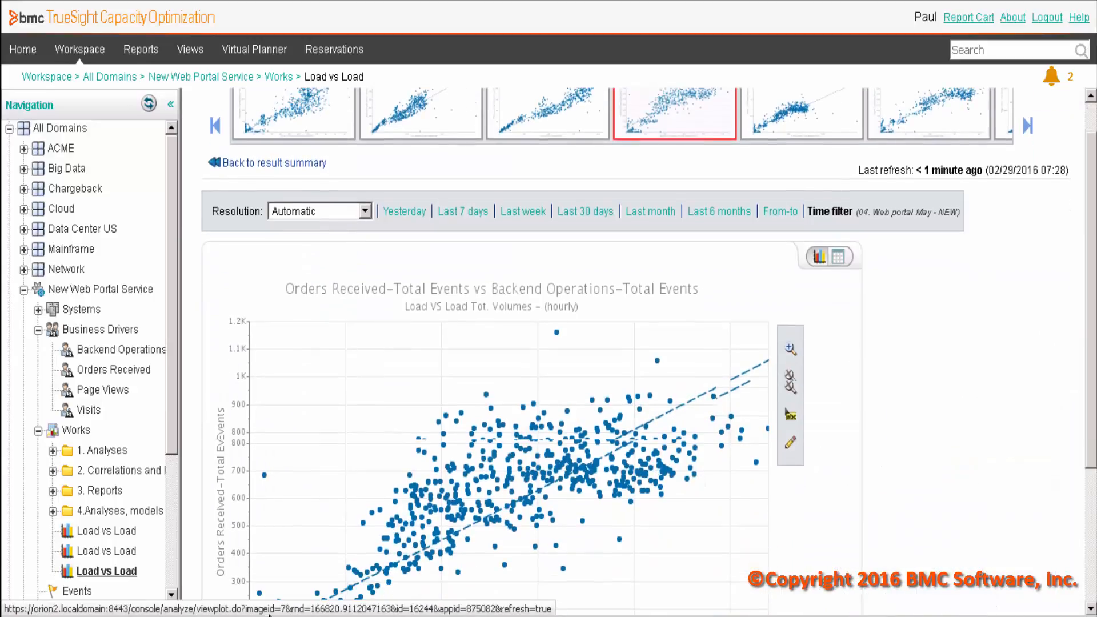
pyautogui.scroll(-3, 539, 393)
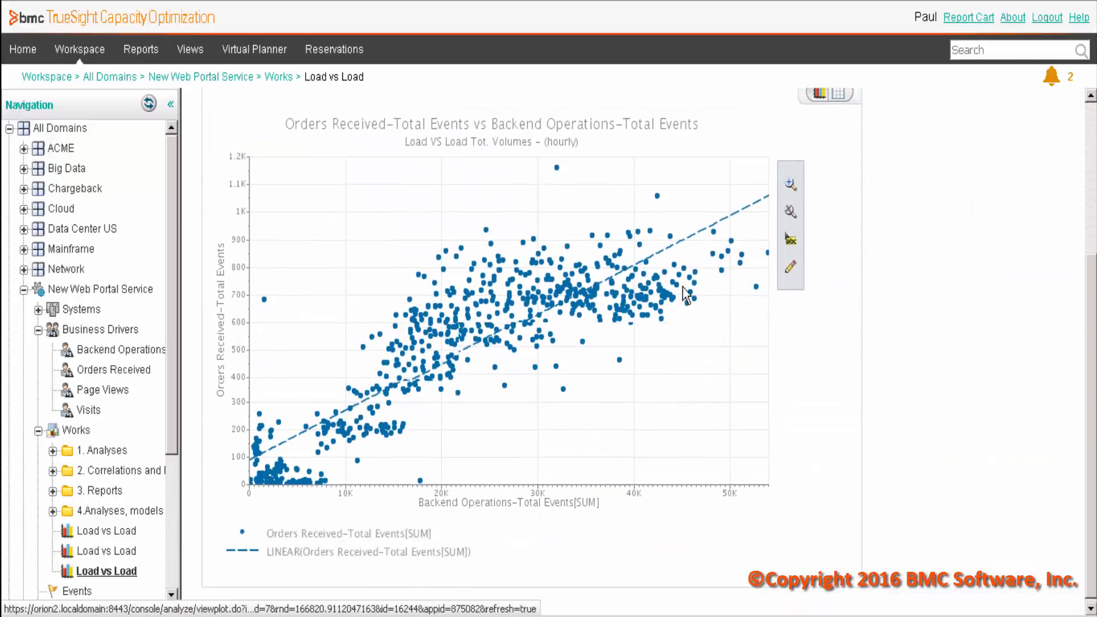
# - Examine the trendline in the Backend Operations versus Page Views Total Events chart, and return to the result summary
pyautogui.scroll(4, 578, 146)
pyautogui.click(441, 160)
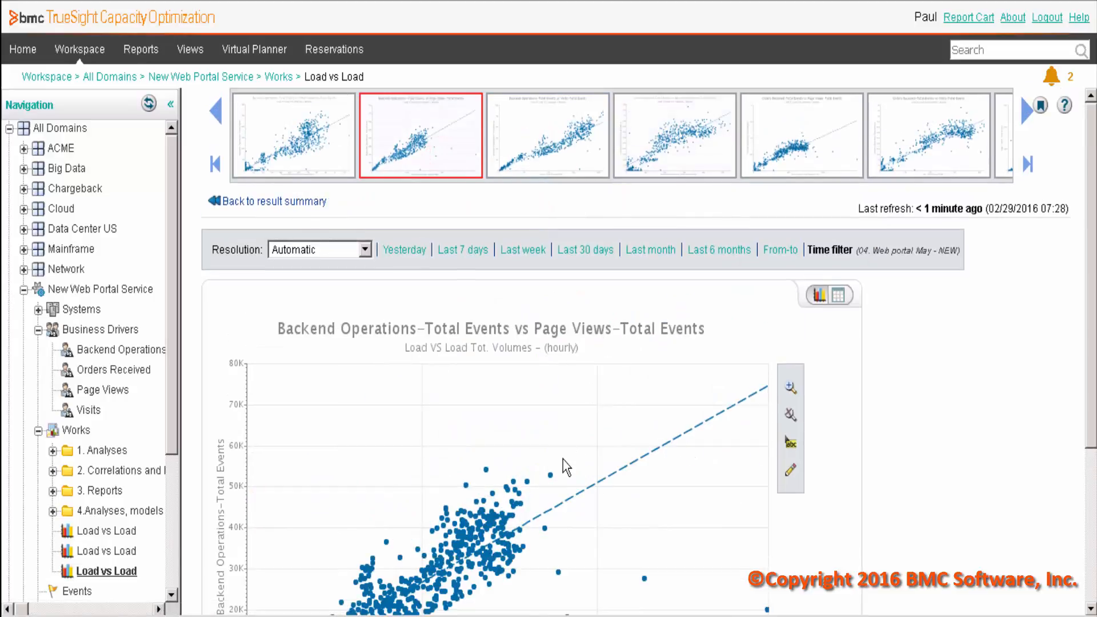
pyautogui.scroll(-4, 563, 459)
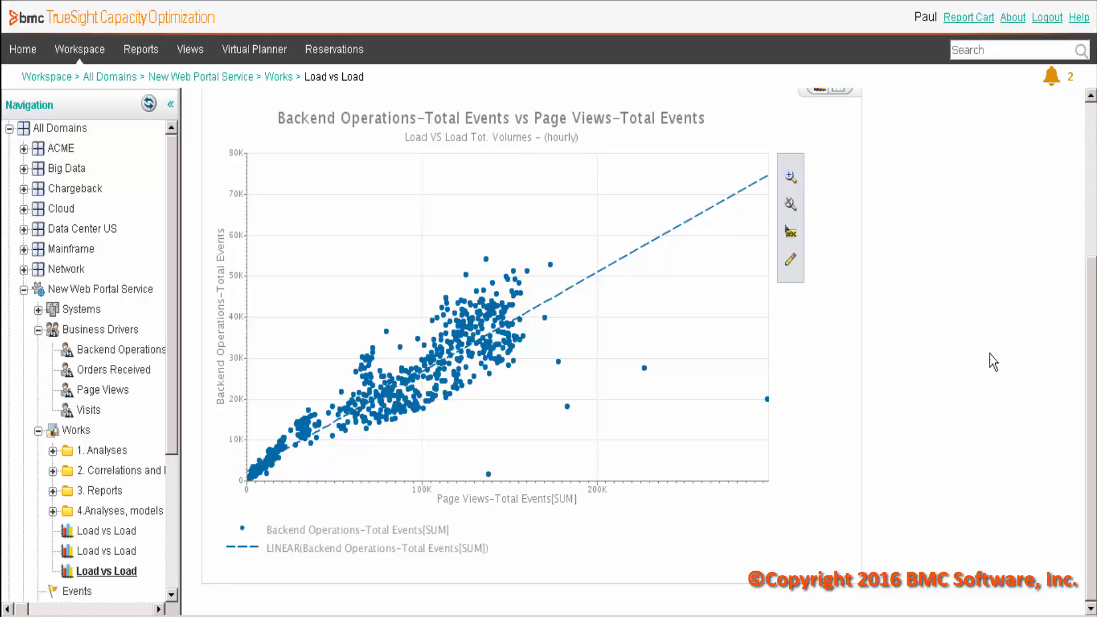
pyautogui.scroll(4, 984, 355)
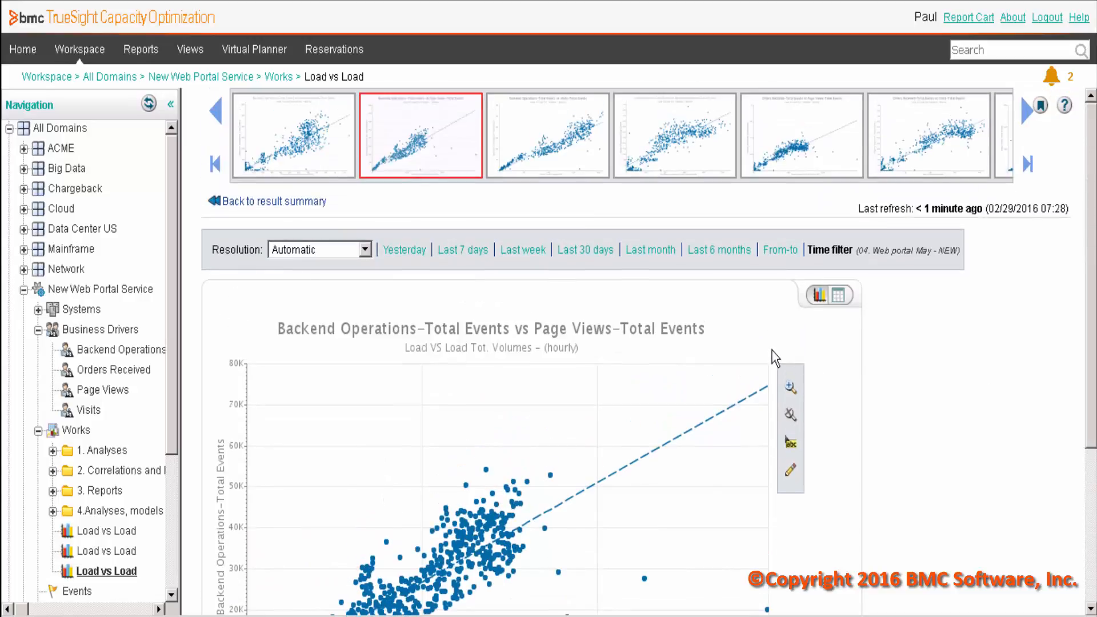
pyautogui.click(254, 201)
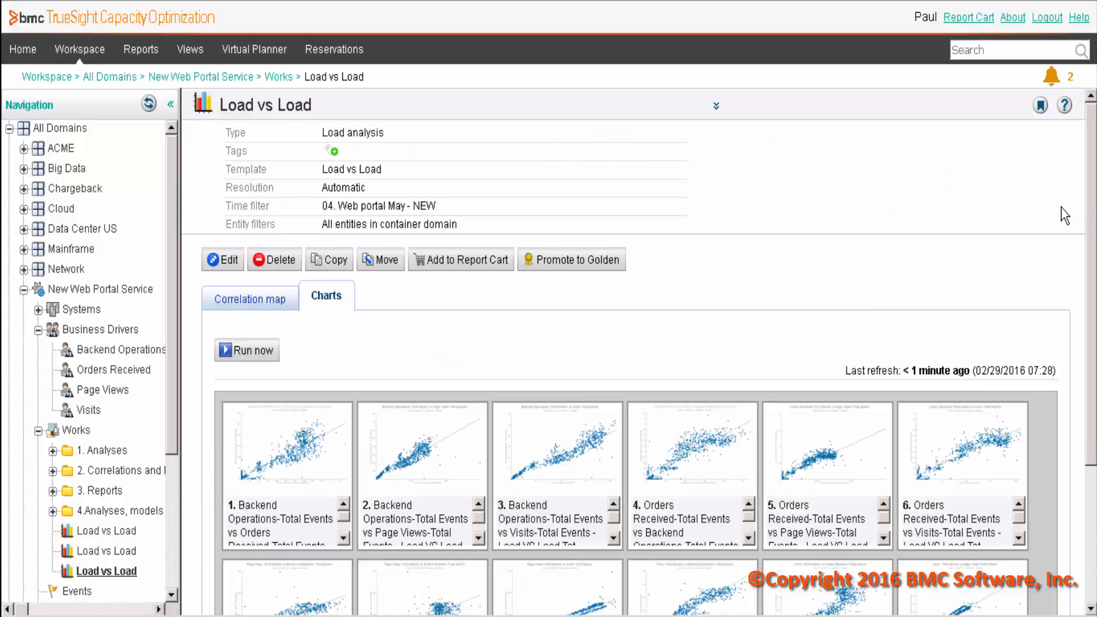